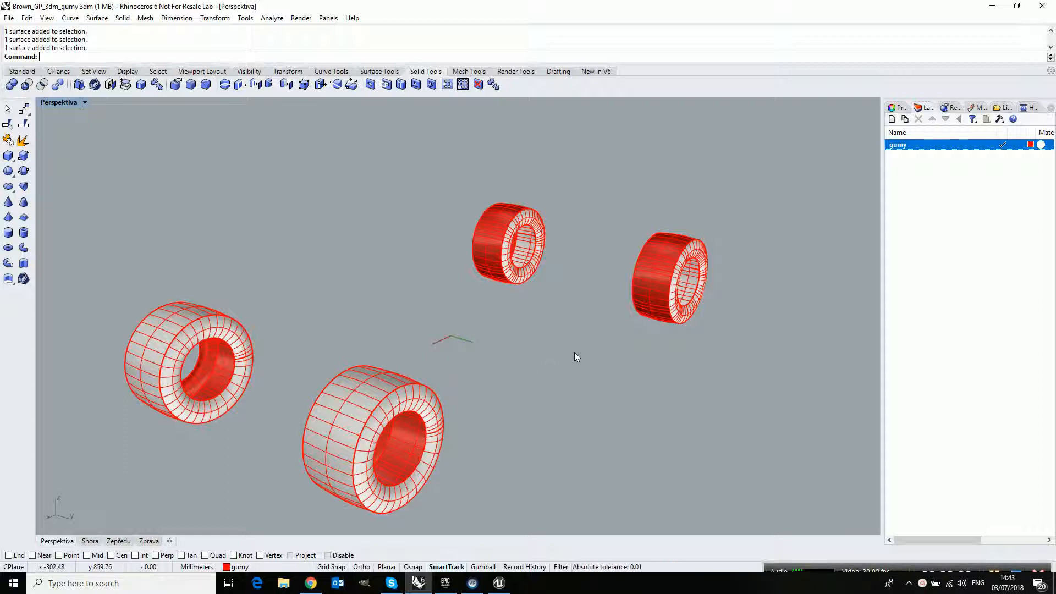
# - Rename the gumy layer to Tyres
pyautogui.doubleClick(897, 145)
pyautogui.write('Tyres')
pyautogui.press('Return')
# - Move individual surfaces of the rear right tyre away from each other and undo the moves
pyautogui.keyDown('ctrl'); pyautogui.keyDown('shift'); pyautogui.click(674, 313); pyautogui.keyUp('shift'); pyautogui.keyUp('ctrl')
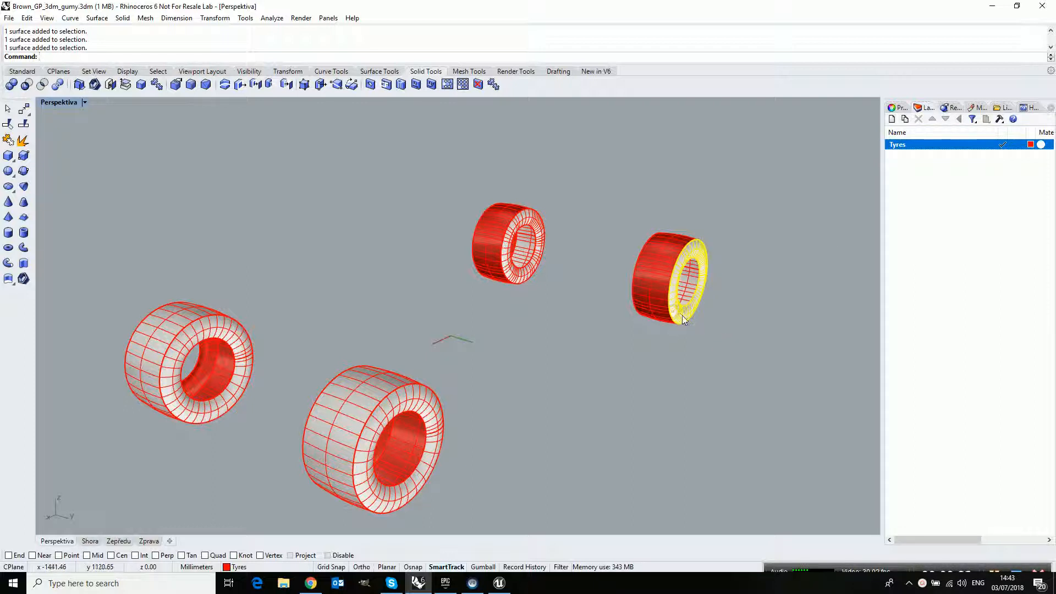
pyautogui.moveTo(682, 315); pyautogui.dragTo(701, 334)
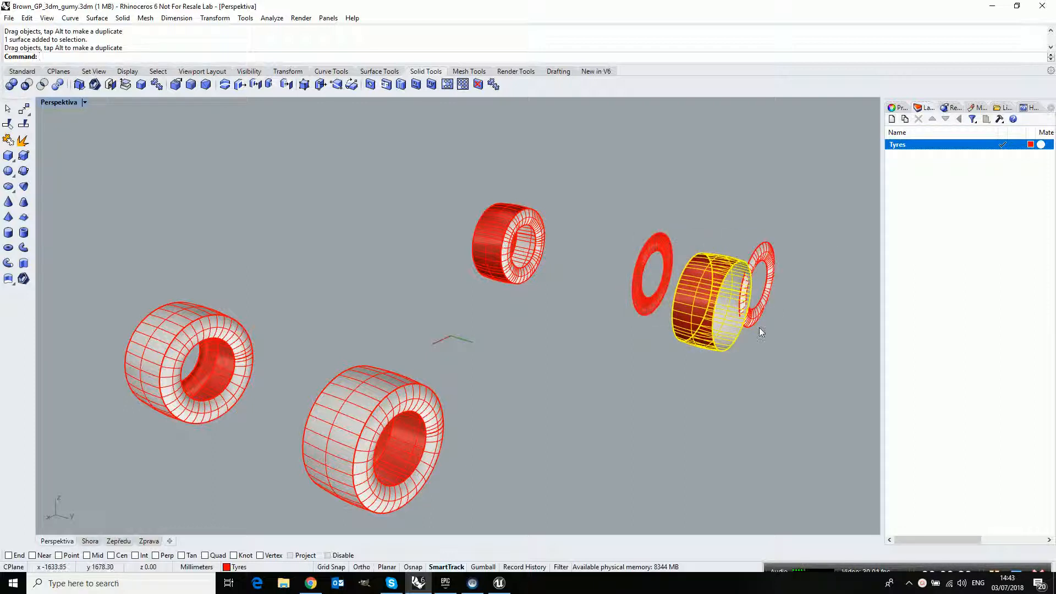
pyautogui.hotkey('ctrl', 'z')
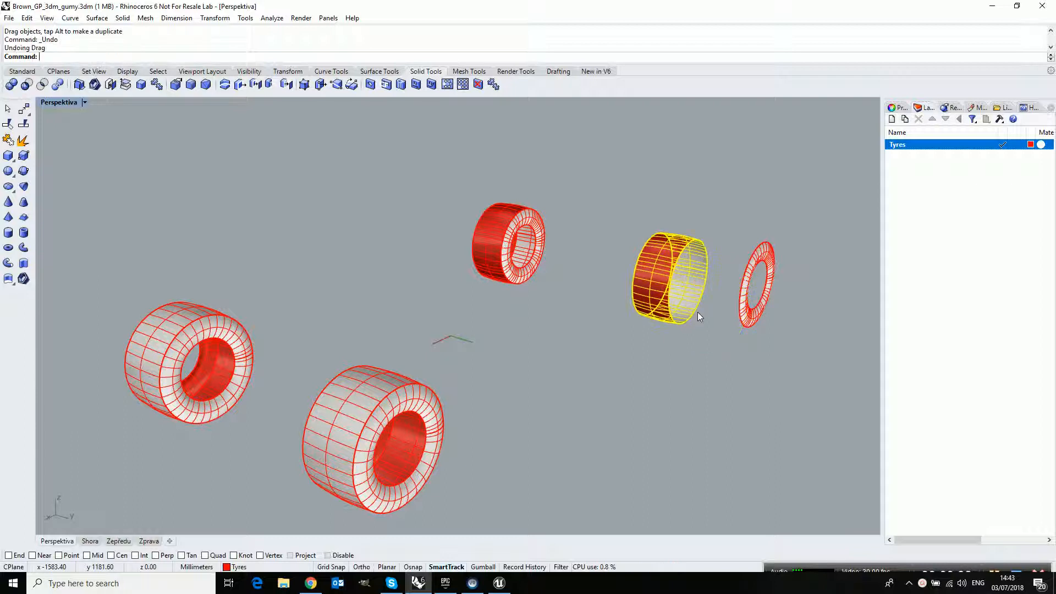
pyautogui.hotkey('ctrl', 'z')
pyautogui.click(692, 344)
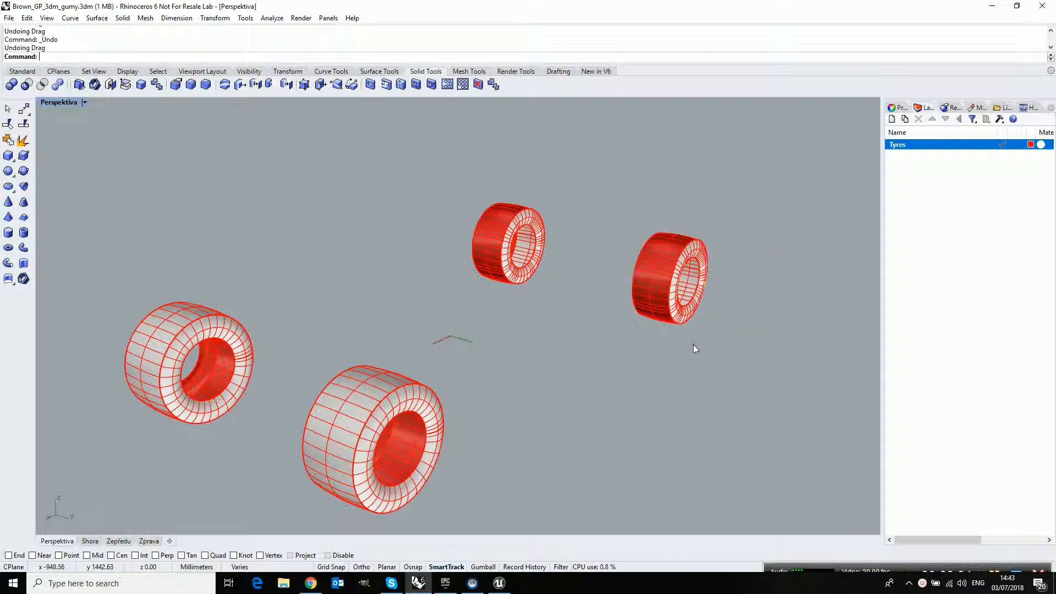
# - Group the side and outer surfaces of the rear right tyre into one group
pyautogui.click(683, 314)
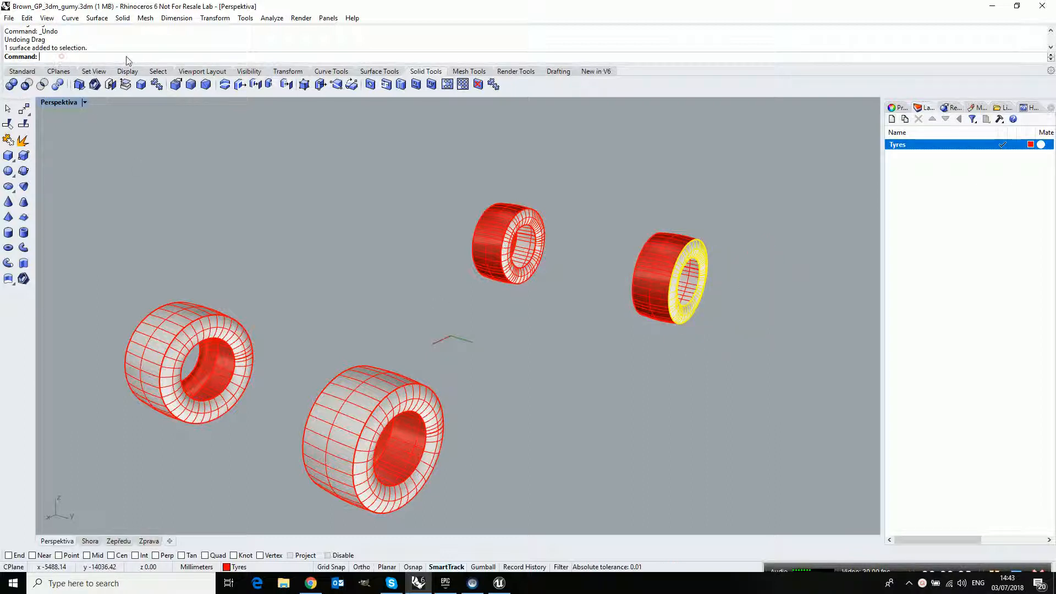
pyautogui.write('Group')
pyautogui.press('Return')
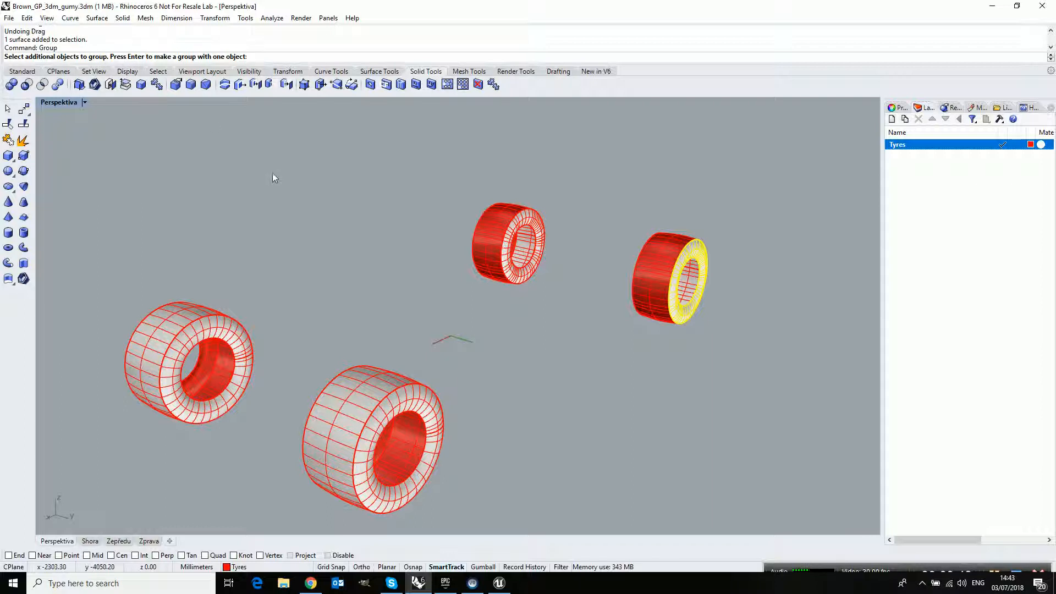
pyautogui.click(660, 299)
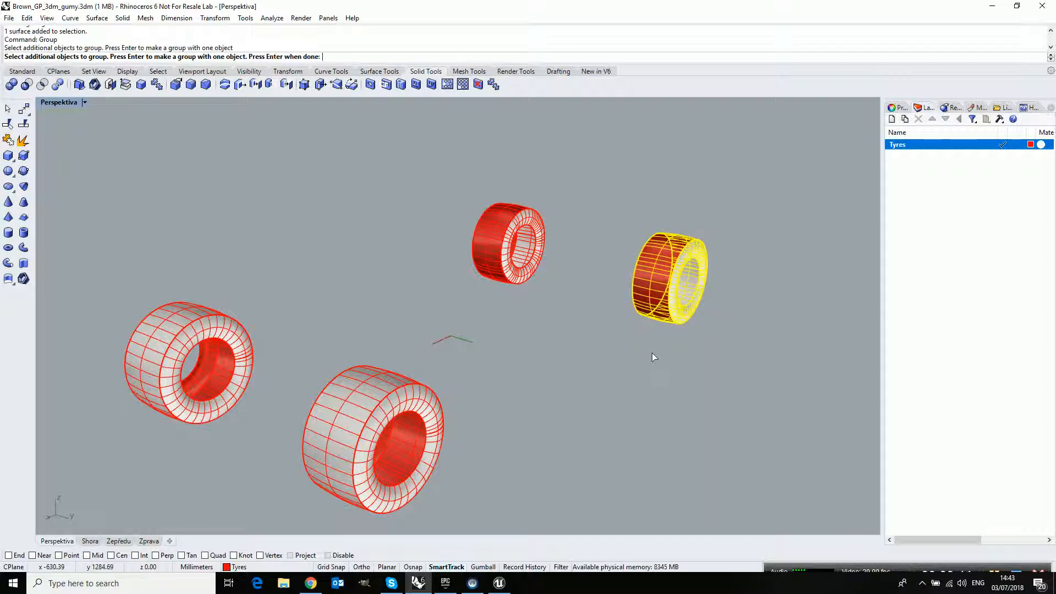
pyautogui.moveTo(654, 357)
pyautogui.mouseDown(button='right')
pyautogui.moveTo(636, 372)
pyautogui.moveTo(377, 360)
pyautogui.mouseUp(button='right')
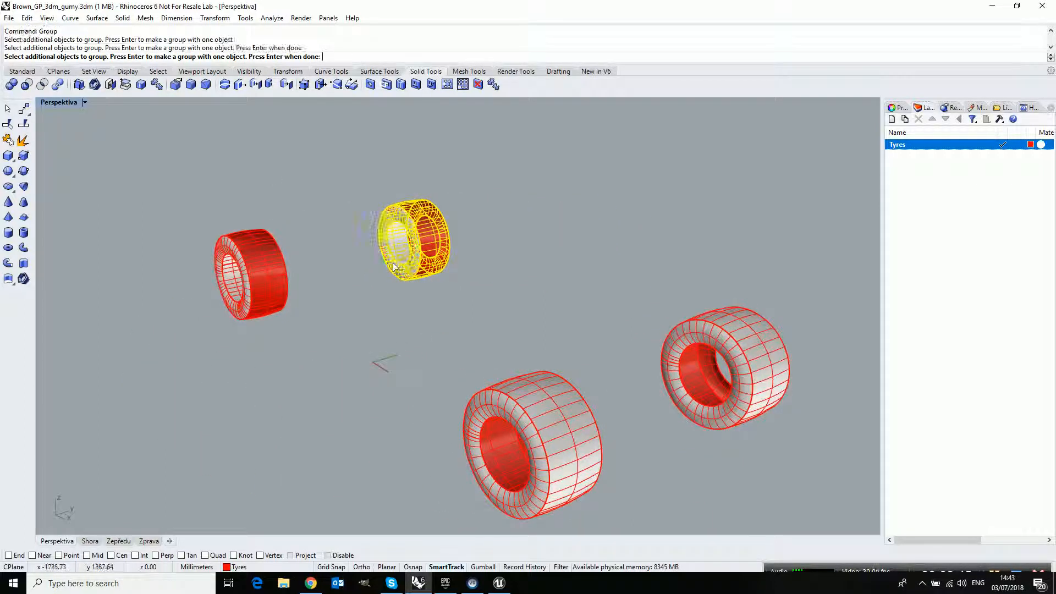
pyautogui.moveTo(513, 266); pyautogui.dragTo(368, 265, button='right')
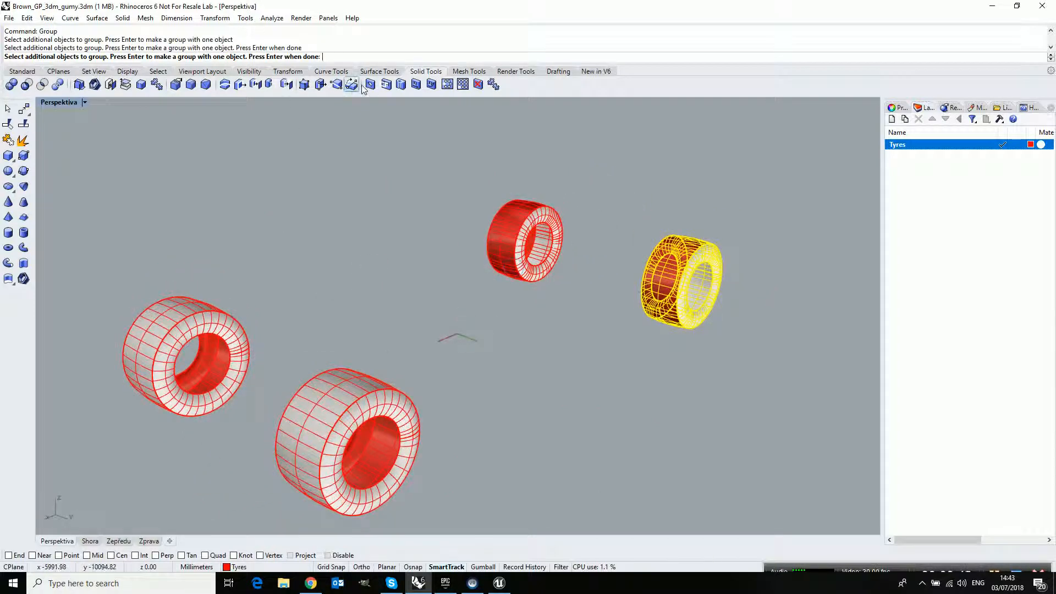
pyautogui.press('Return')
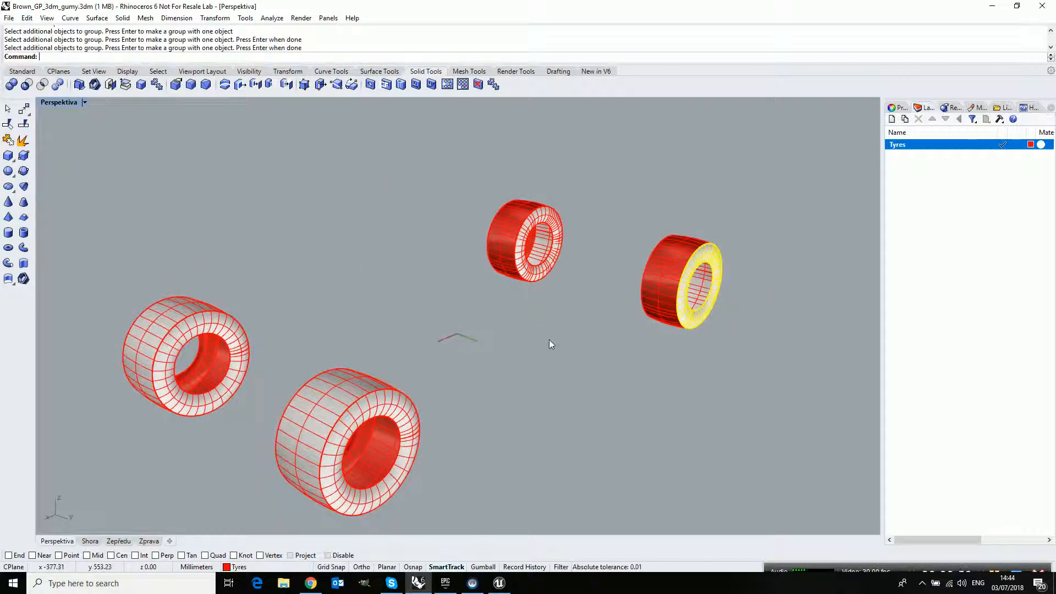
# - Test the grouped rear right tyre by moving it aside as a whole, and undo the move
pyautogui.click(674, 328)
pyautogui.moveTo(676, 326); pyautogui.dragTo(771, 326)
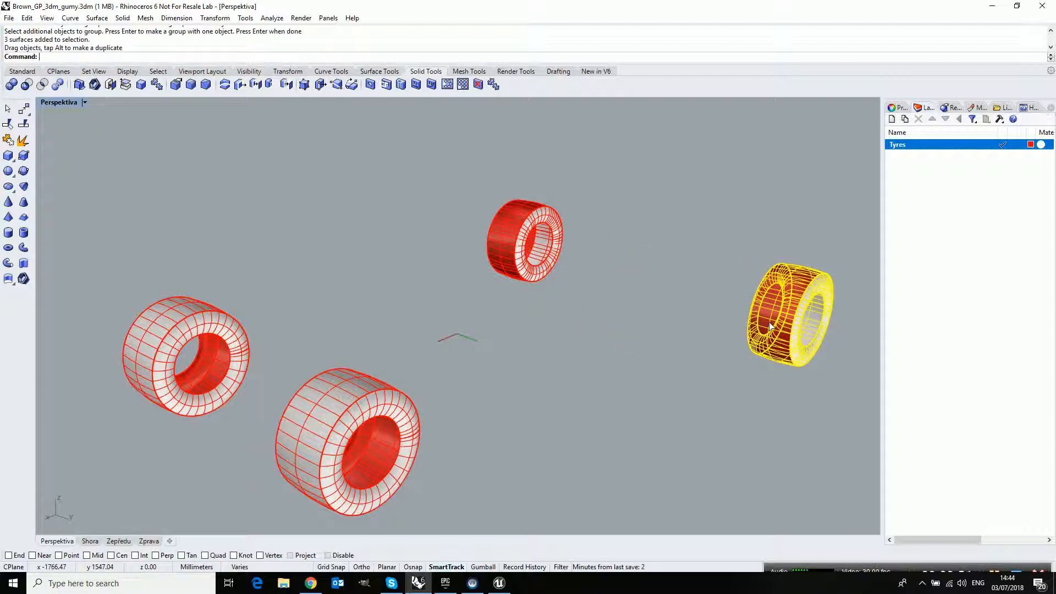
pyautogui.hotkey('ctrl', 'z')
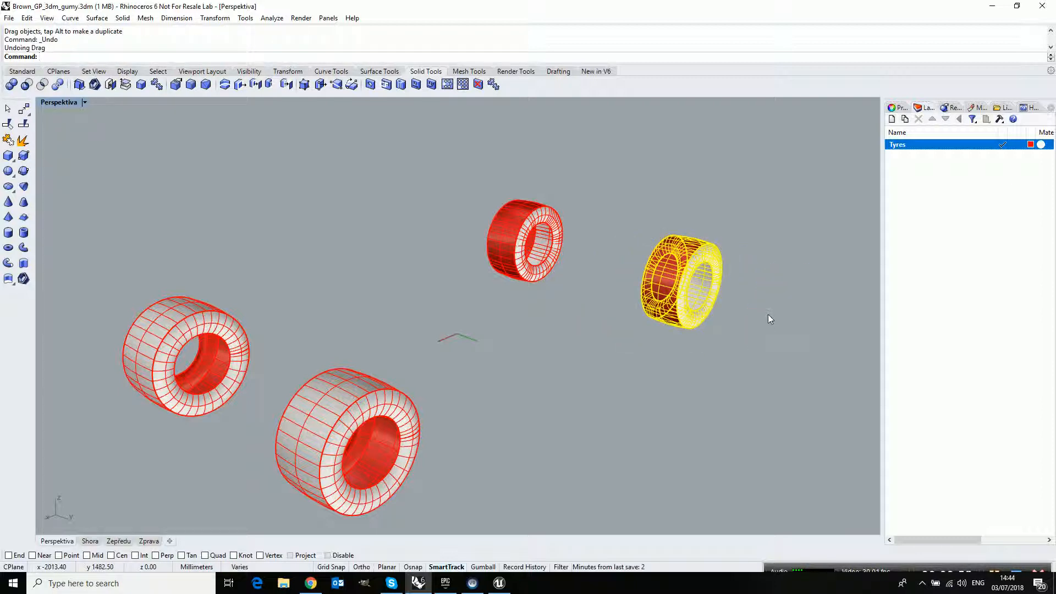
# - Name the grouped rear right tyre RearTyre_right in its object properties and deselect it
pyautogui.click(899, 107)
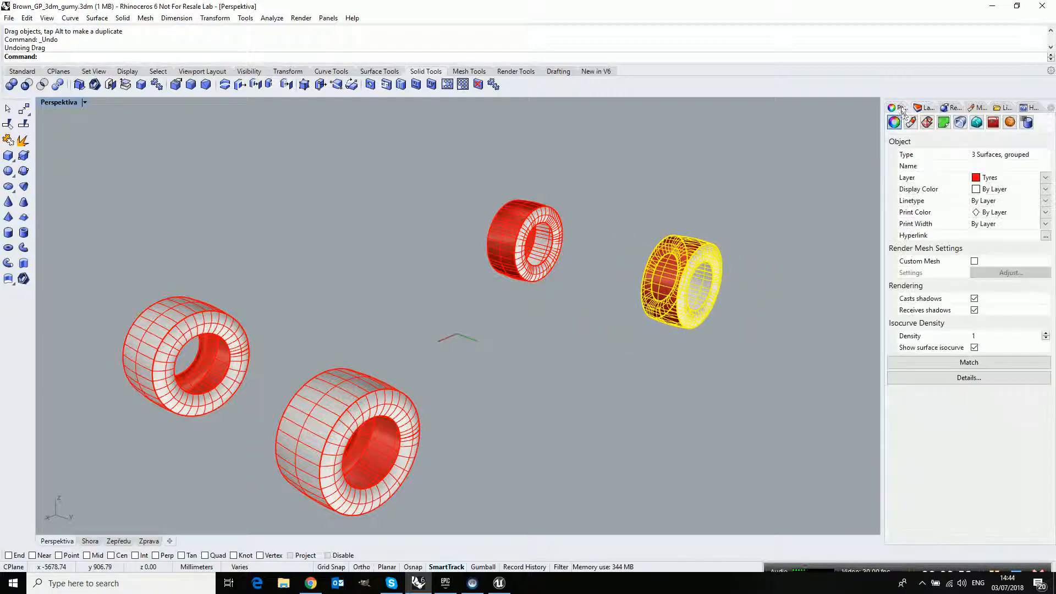
pyautogui.click(989, 166)
pyautogui.write('Tyre_right')
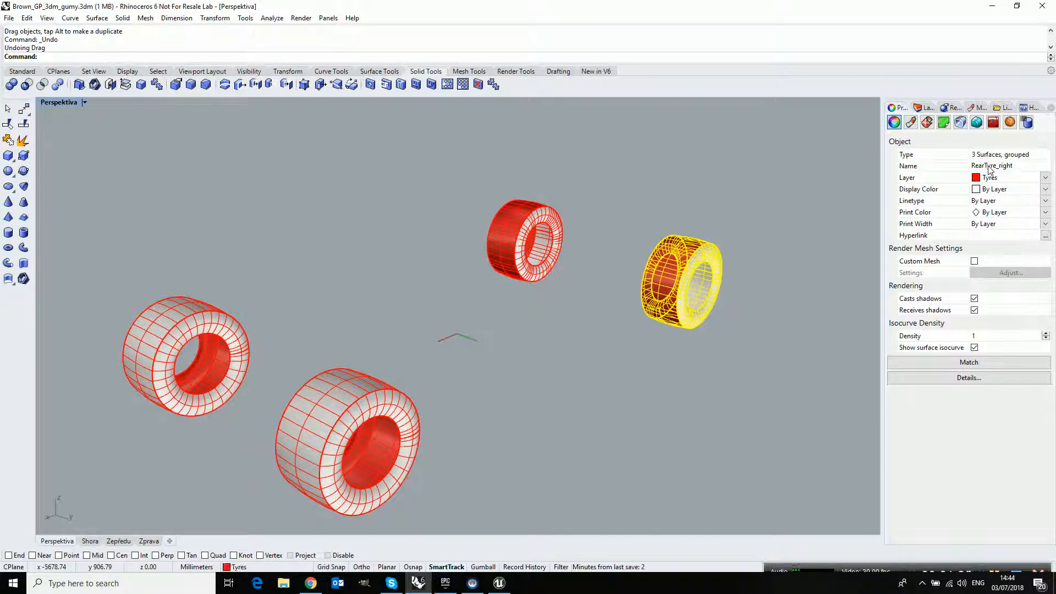
pyautogui.click(641, 364)
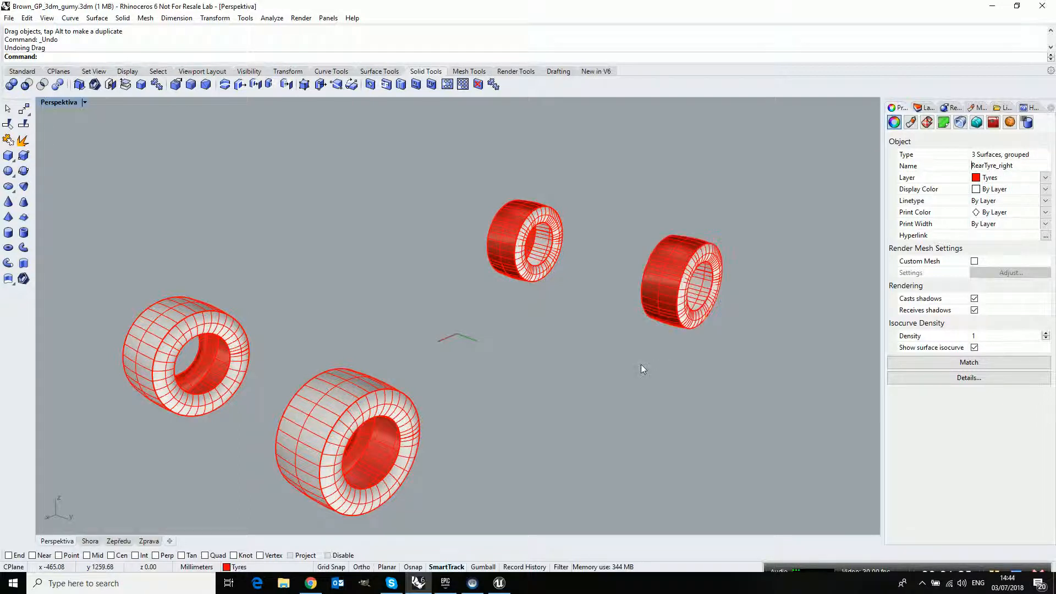
# - Join the side and outer surfaces of the front right tyre into one polysurface
pyautogui.keyDown('ctrl'); pyautogui.keyDown('shift'); pyautogui.click(334, 477); pyautogui.keyUp('shift'); pyautogui.keyUp('ctrl')
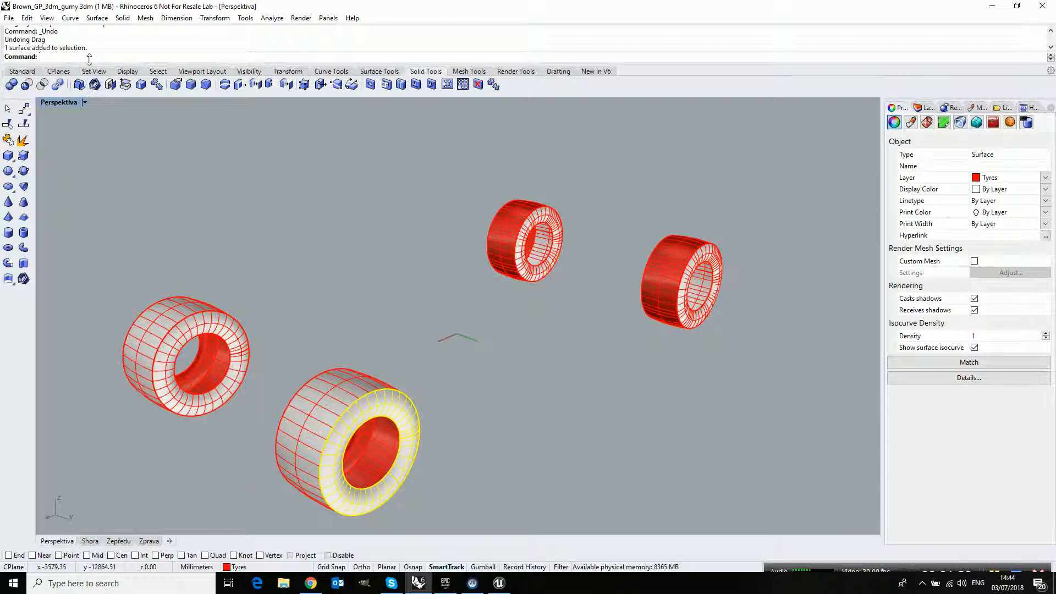
pyautogui.write('oin')
pyautogui.press('Return')
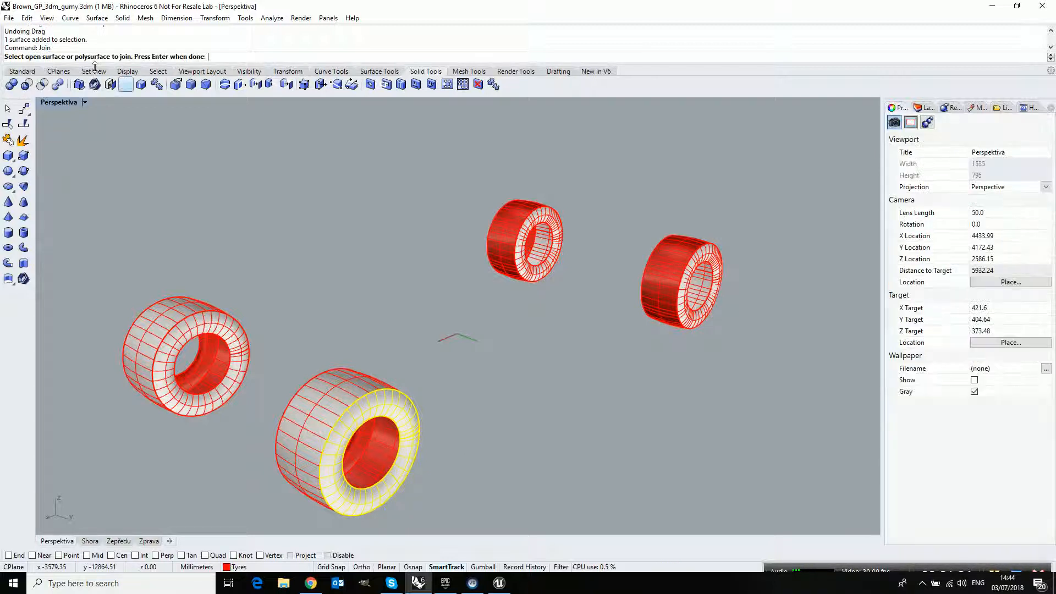
pyautogui.click(300, 459)
pyautogui.moveTo(321, 462); pyautogui.dragTo(617, 415, button='right')
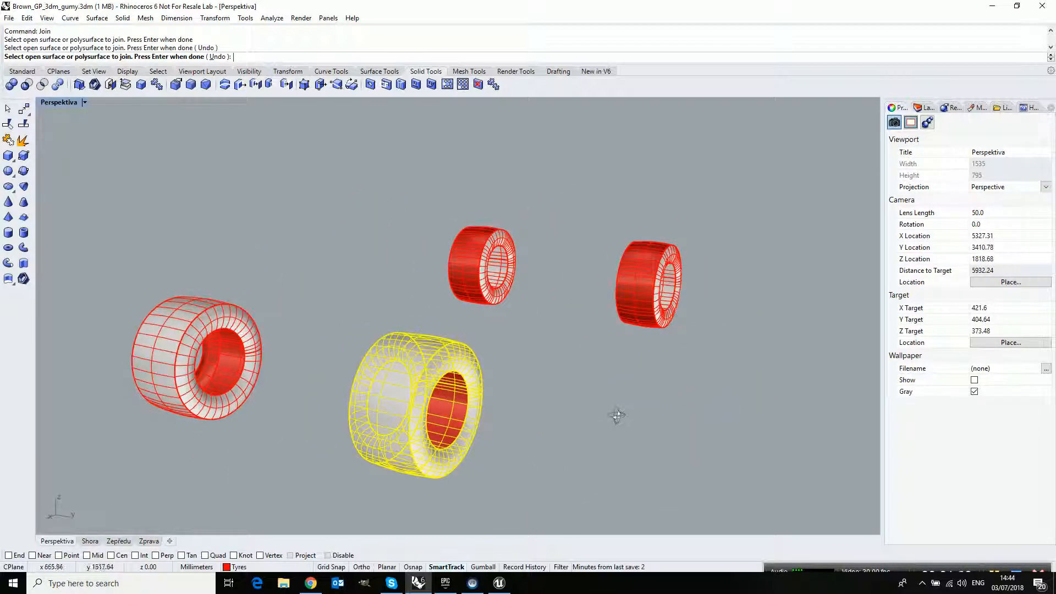
pyautogui.rightClick(617, 415)
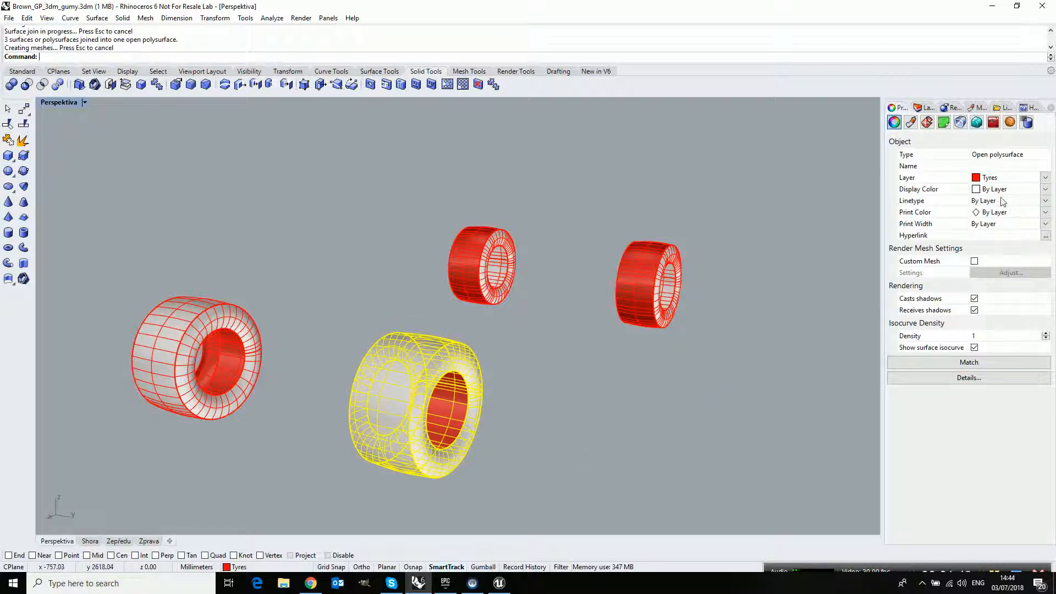
# - Name the joined front right tyre FrontTyre_Right and compare its object properties with those of the grouped rear right tyre
pyautogui.click(1000, 166)
pyautogui.click(998, 178)
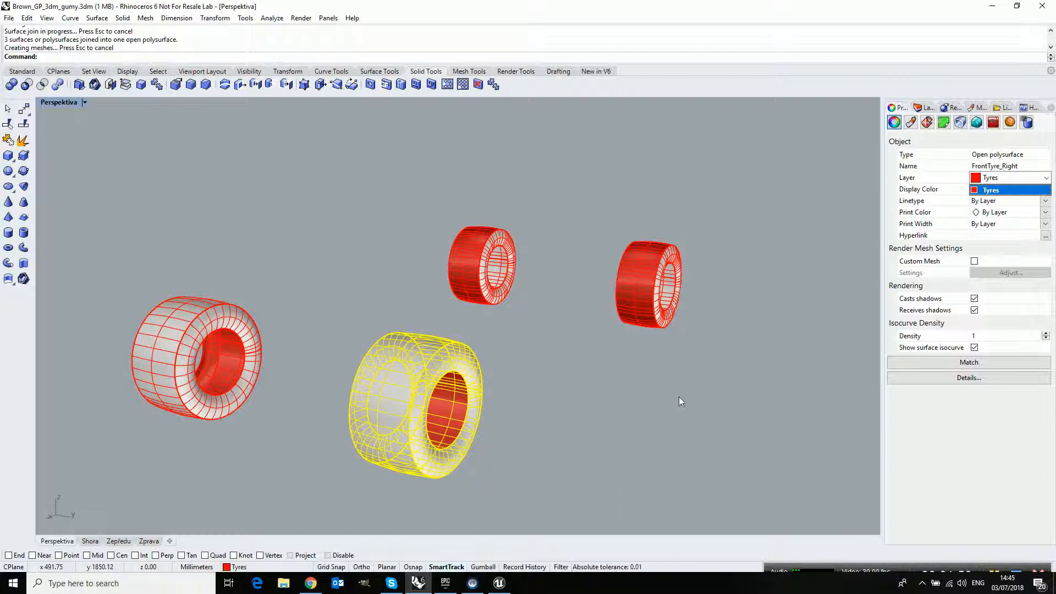
pyautogui.click(676, 414)
pyautogui.click(635, 292)
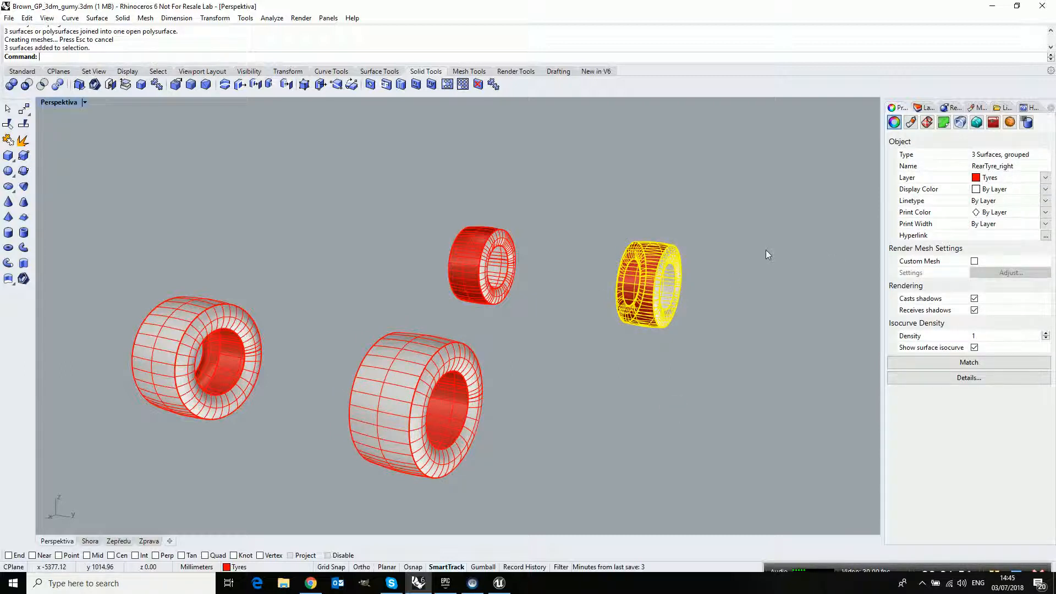
pyautogui.click(417, 378)
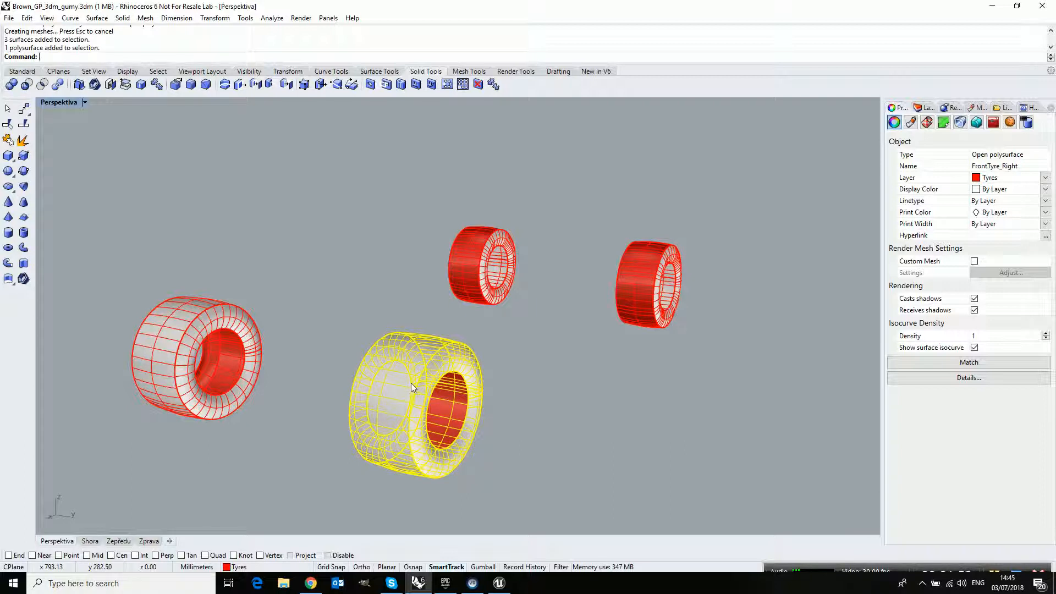
# - Save the model as Joep_Brown_GP_3dm_gumy.3dm in the brawn-gp-formula folder, replacing the existing file
pyautogui.click(9, 18)
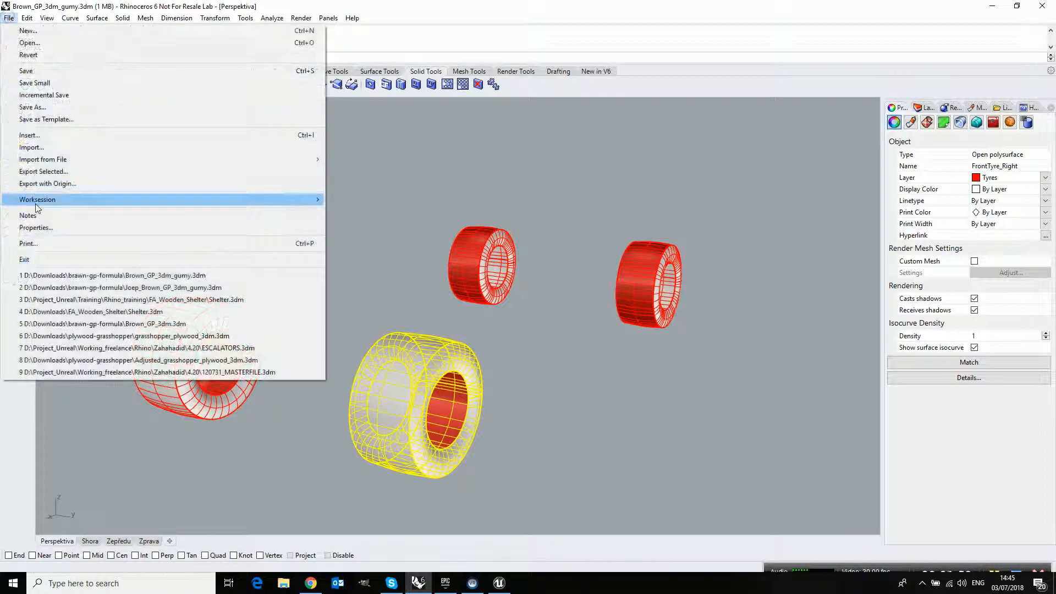
pyautogui.click(33, 107)
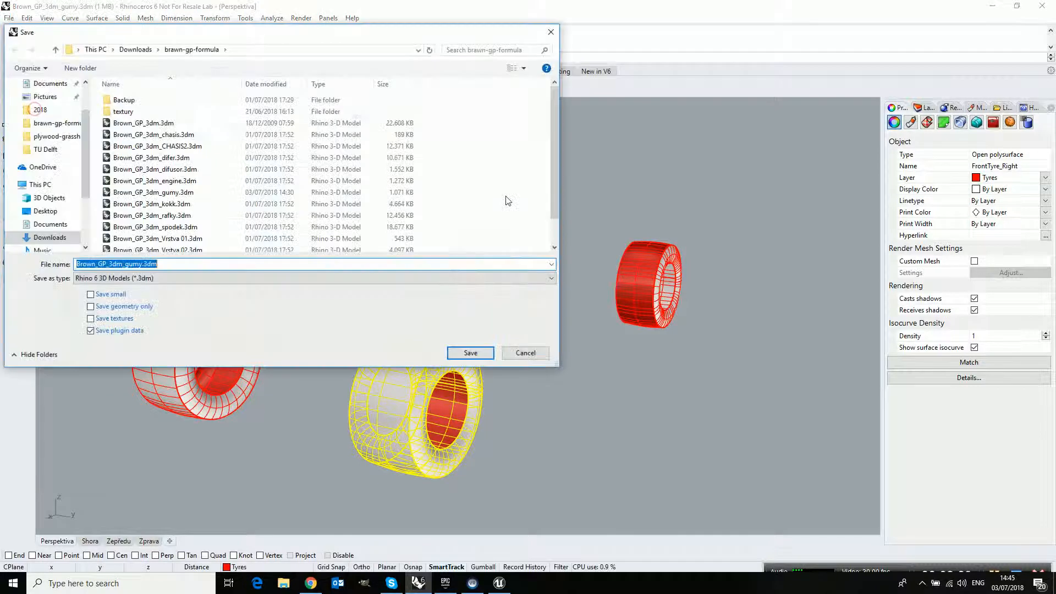
pyautogui.scroll(-1, 556, 141)
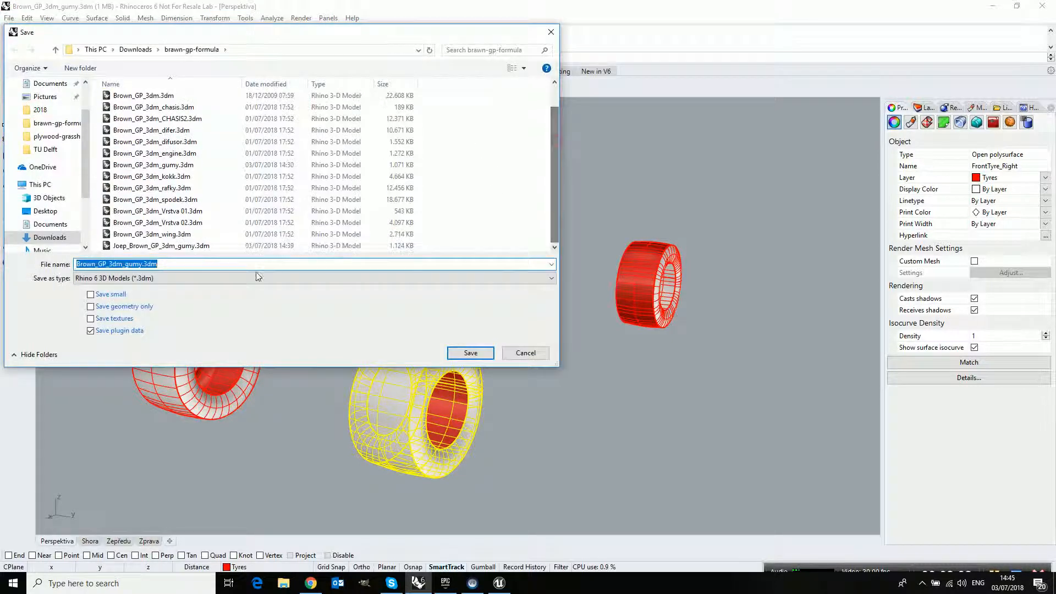
pyautogui.click(151, 246)
pyautogui.click(470, 352)
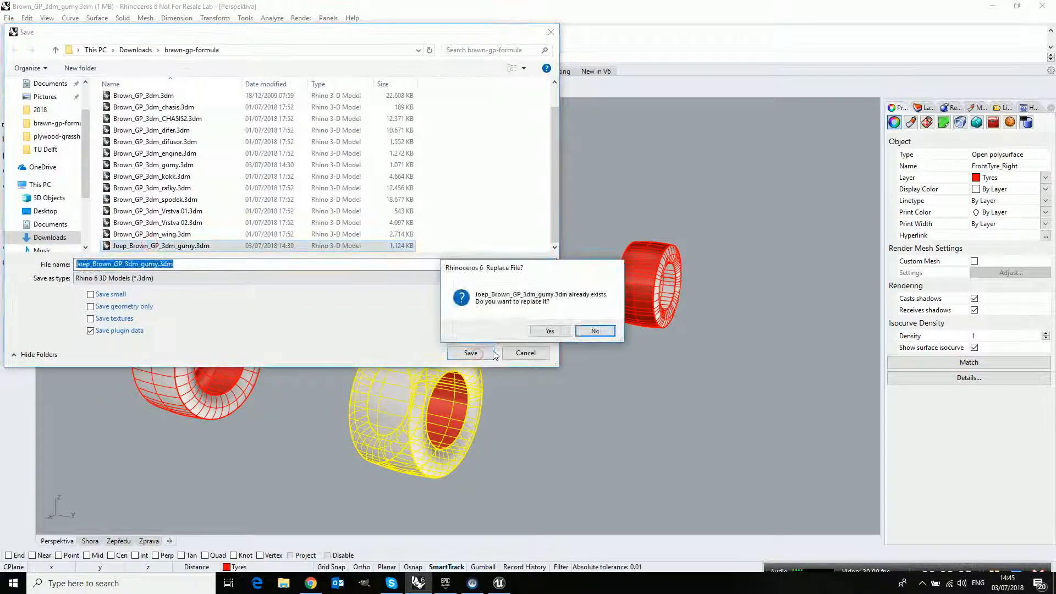
pyautogui.click(565, 333)
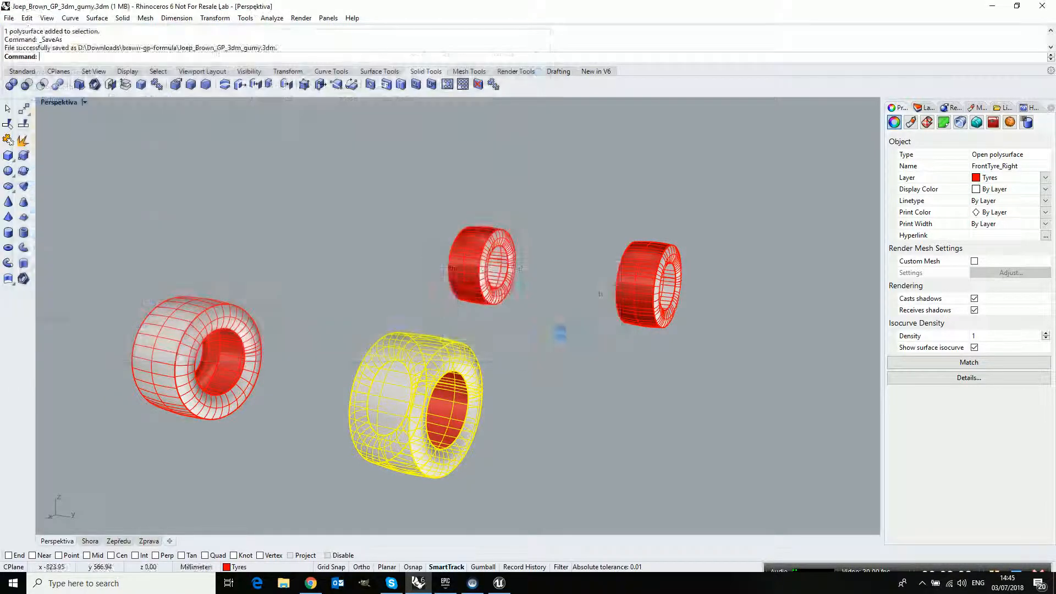
# - Switch to Unreal Editor and import Joep_Brown_GP_3dm_gumy.3dm from the brawn-gp-formula folder with Datasmith, using the default import options
pyautogui.click(499, 586)
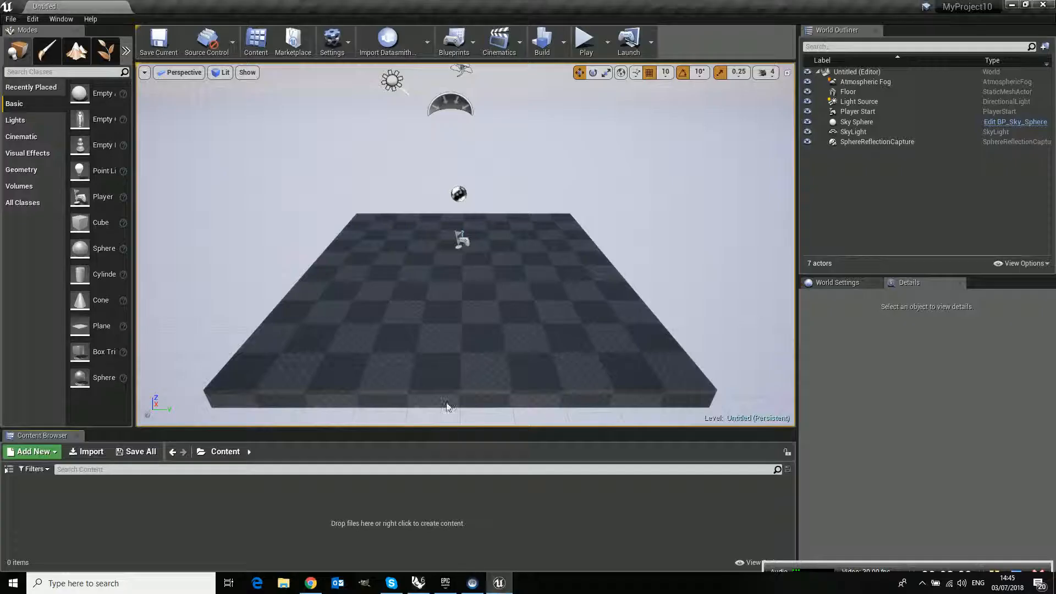
pyautogui.click(427, 53)
pyautogui.click(457, 100)
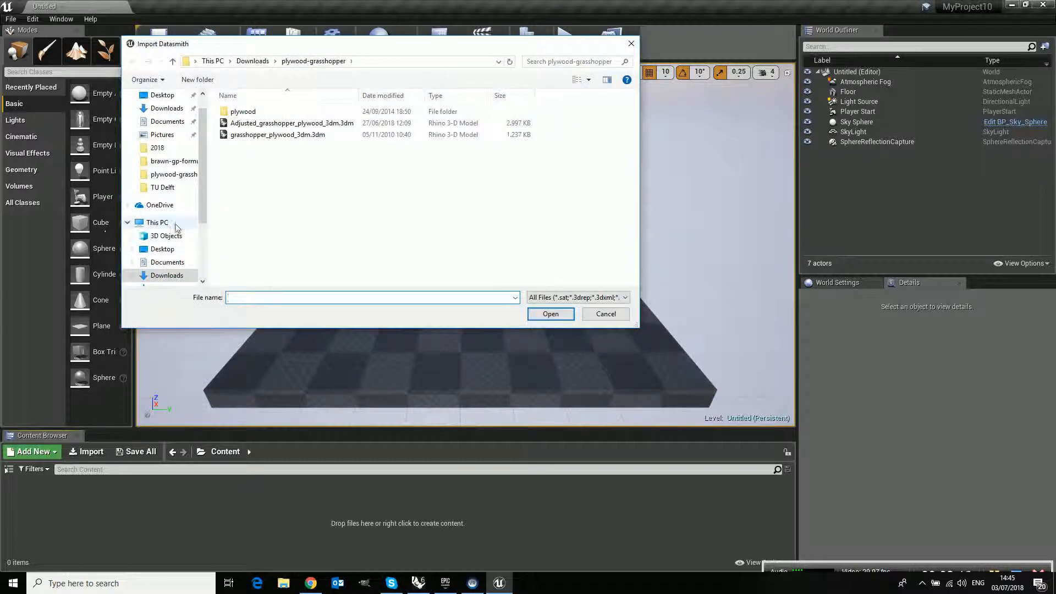
pyautogui.click(168, 275)
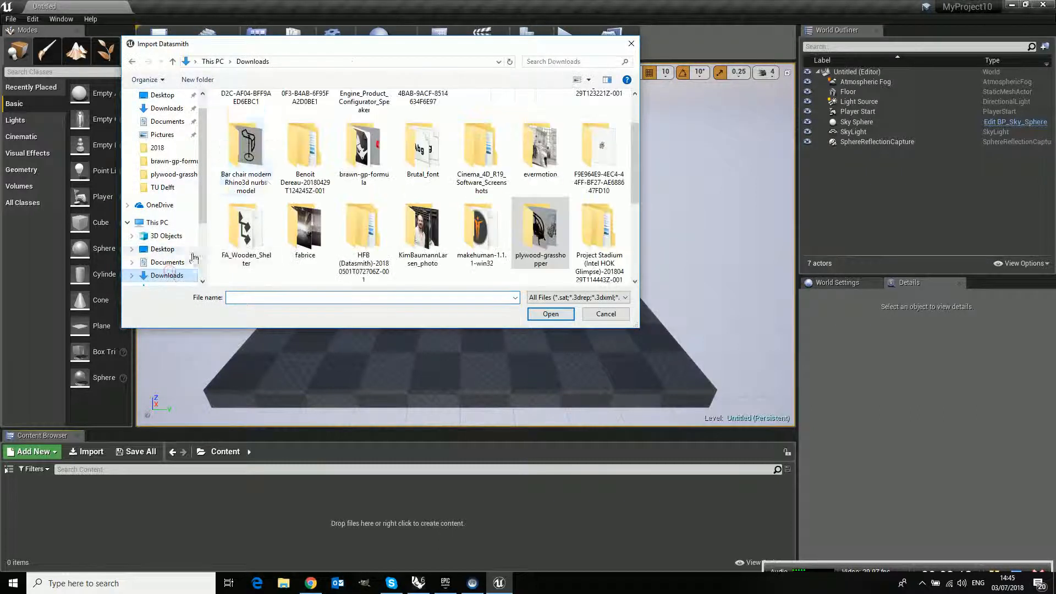
pyautogui.doubleClick(378, 173)
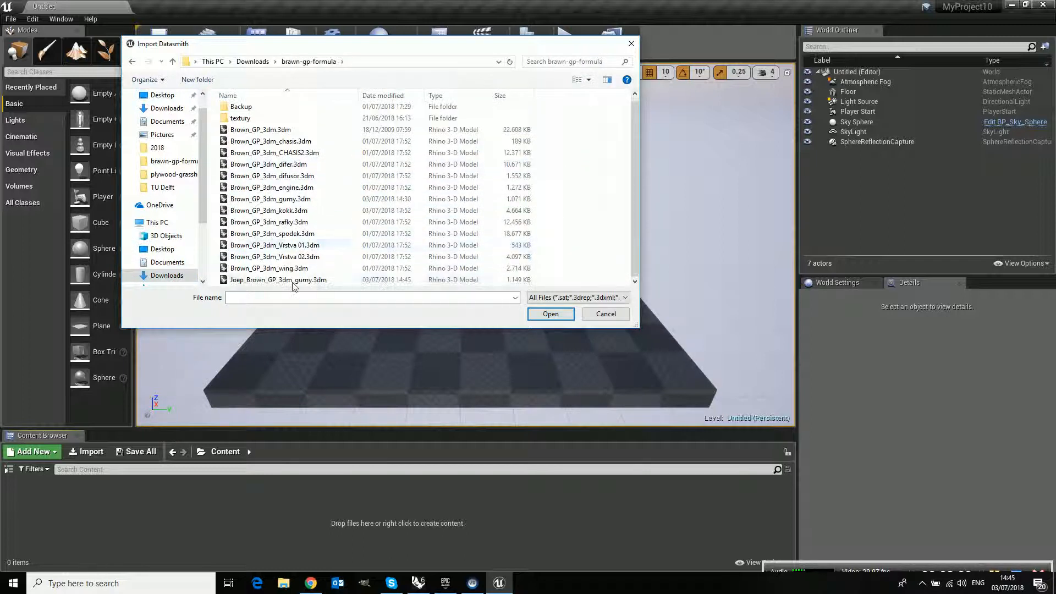
pyautogui.click(293, 280)
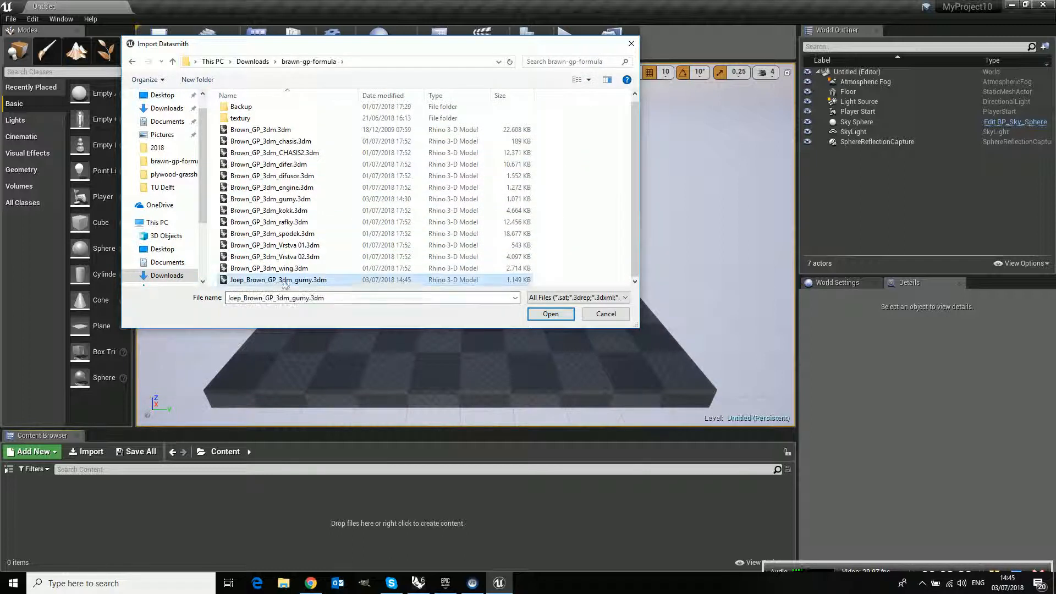
pyautogui.click(551, 314)
pyautogui.click(584, 408)
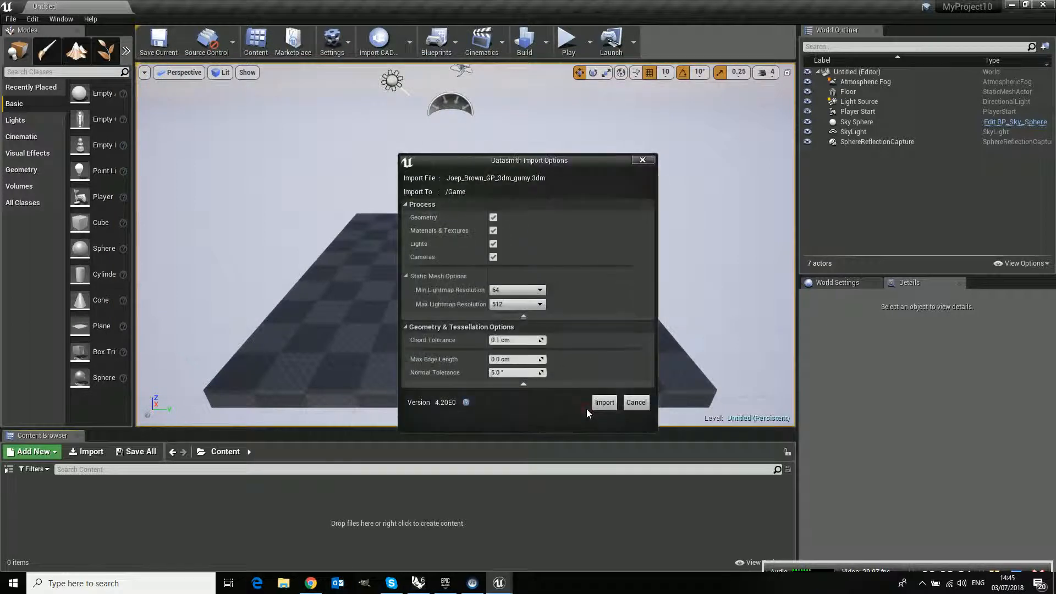
pyautogui.click(604, 402)
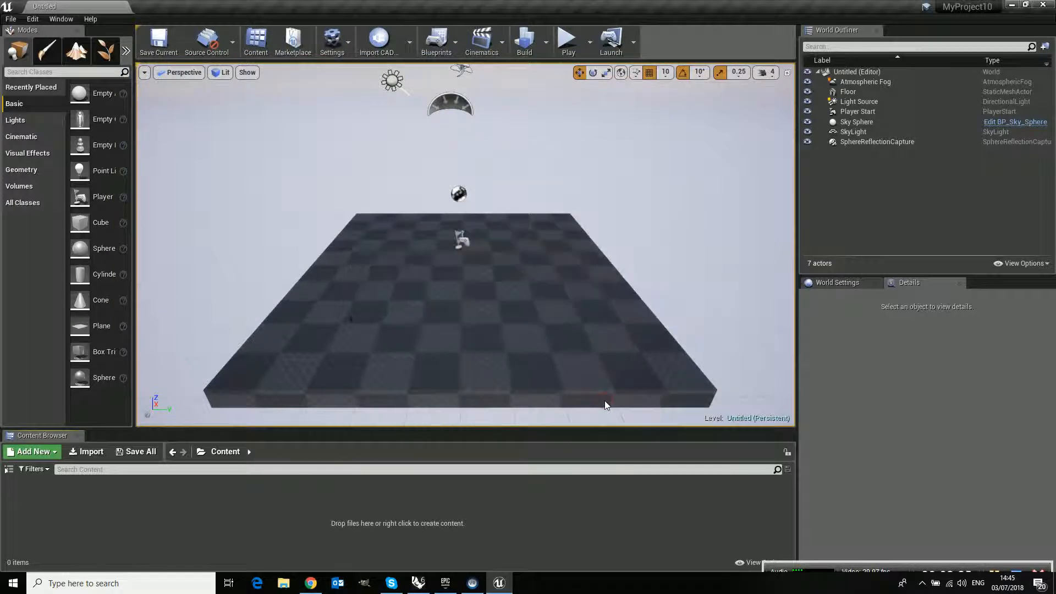
# - Inspect the imported tyre meshes one by one, from FrontTyre_Right through the ON_Brep parts to RearTyre_right3
pyautogui.moveTo(574, 297); pyautogui.dragTo(483, 308, button='right')
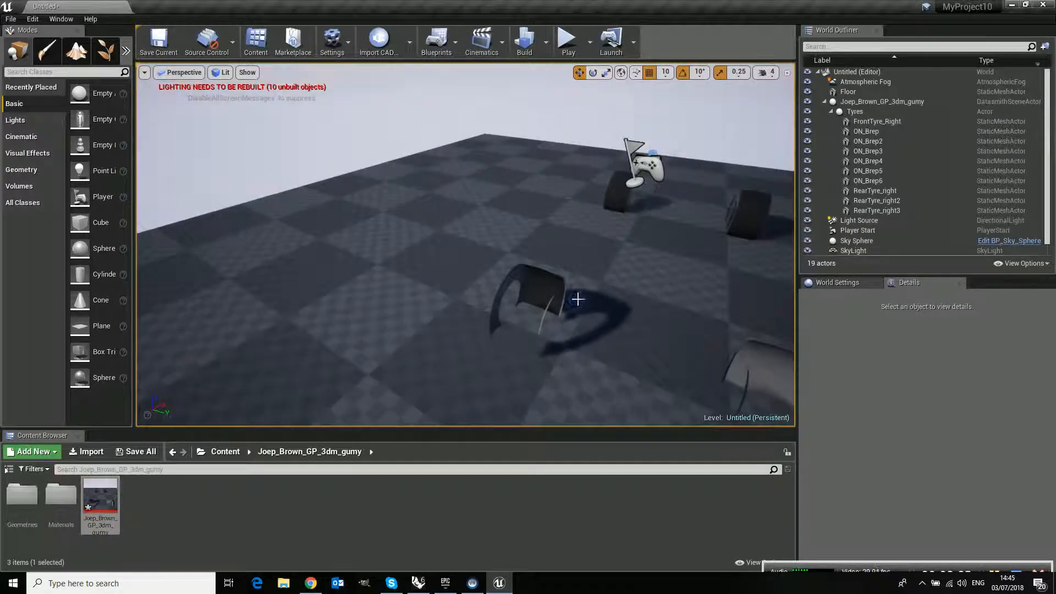
pyautogui.moveTo(658, 314); pyautogui.dragTo(708, 317, button='right')
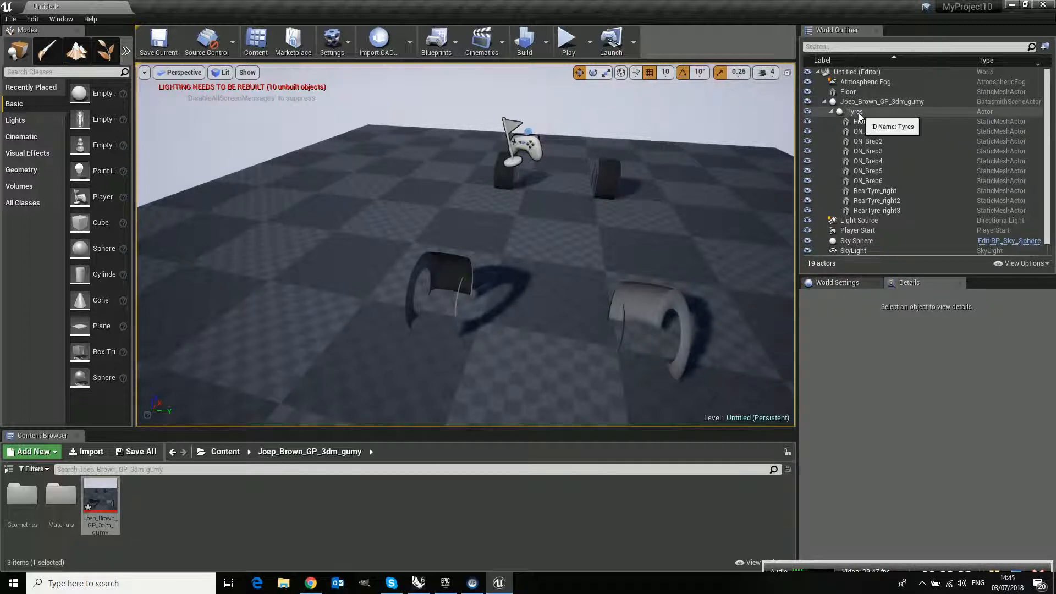
pyautogui.click(878, 123)
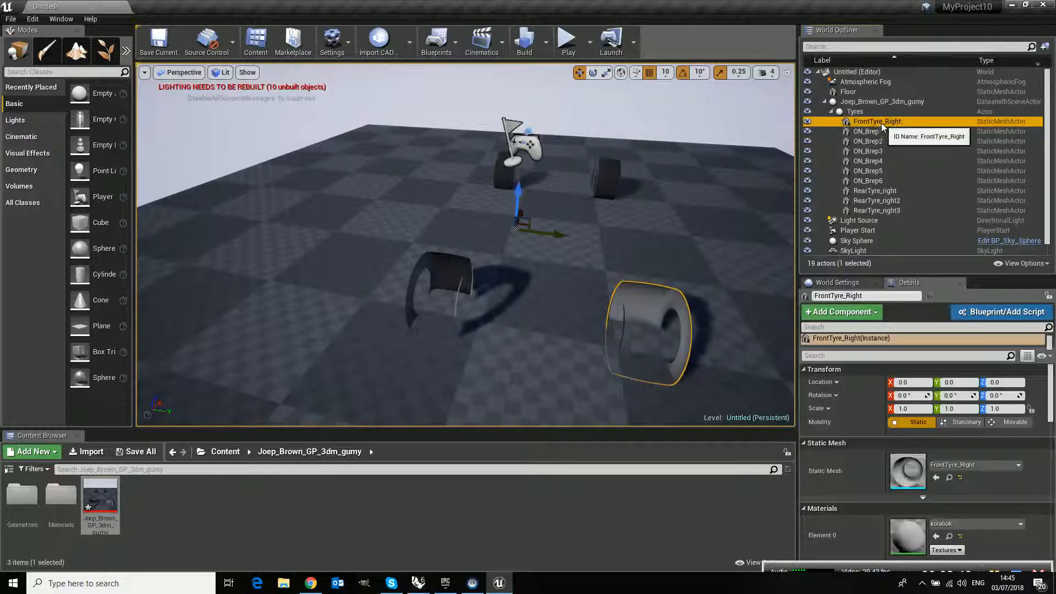
pyautogui.click(869, 131)
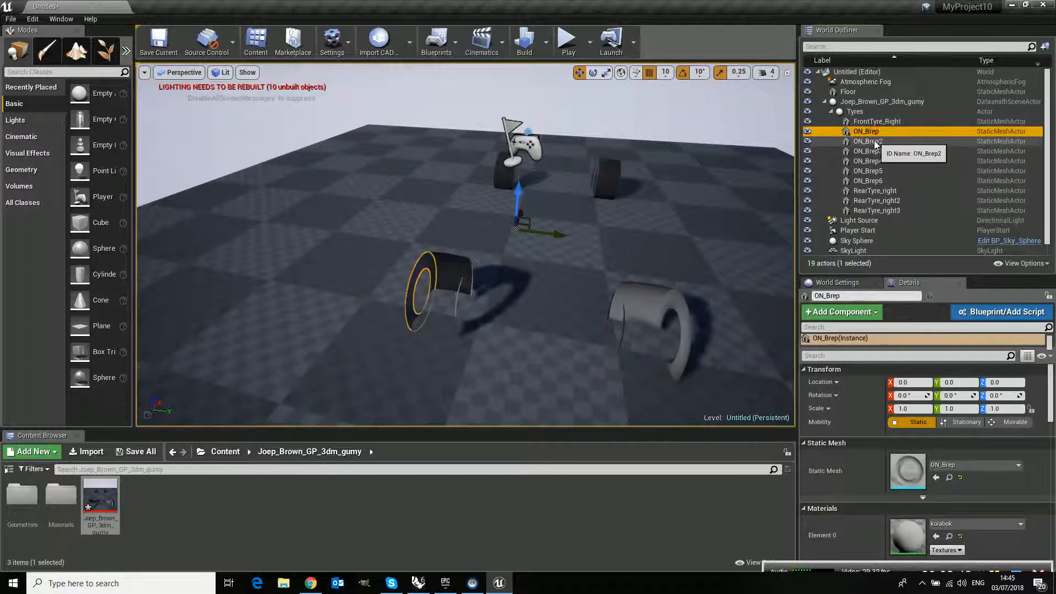
pyautogui.click(873, 141)
pyautogui.press('Down')
pyautogui.press('Down')
pyautogui.press('Down')
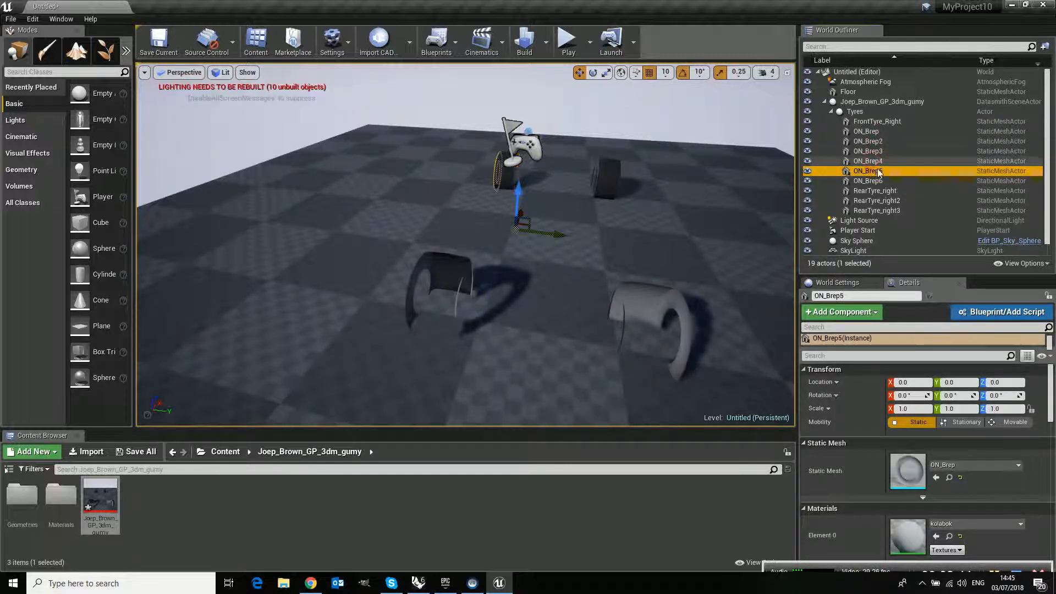
pyautogui.press('Down')
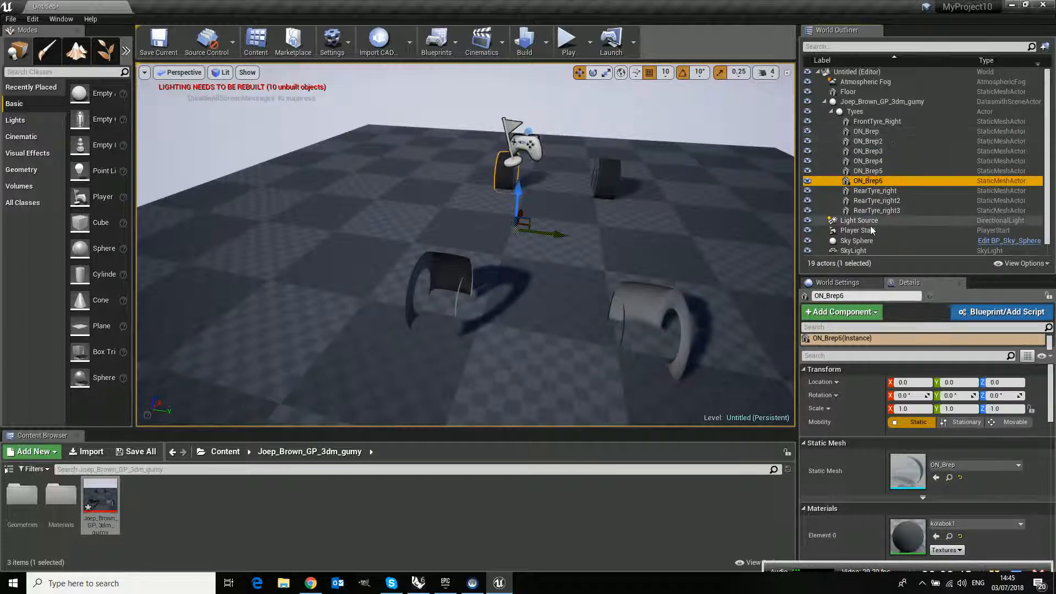
pyautogui.press('Down')
pyautogui.press('Down')
pyautogui.press('Down')
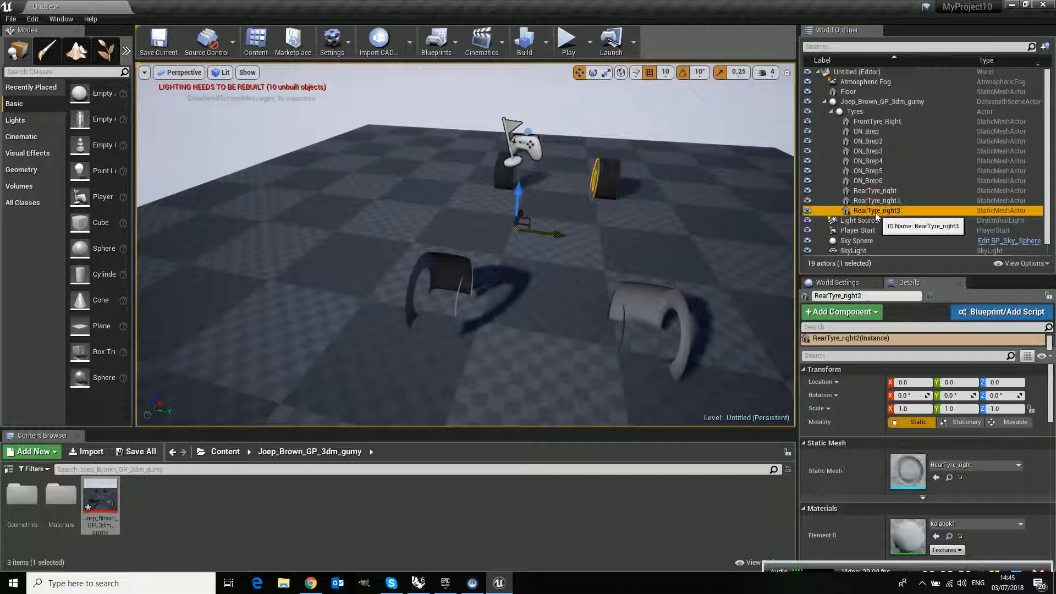
# - Select RearTyre_right, RearTyre_right2 and RearTyre_right3 together and move them along the Y axis to 30
pyautogui.keyDown('shift'); pyautogui.click(874, 191); pyautogui.keyUp('shift')
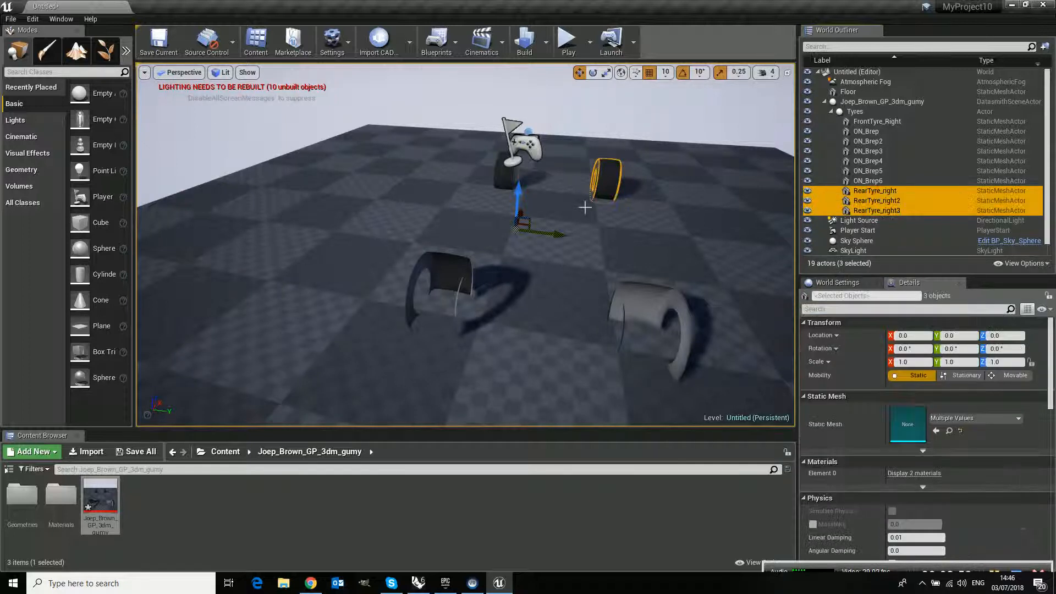
pyautogui.moveTo(550, 232); pyautogui.dragTo(570, 240)
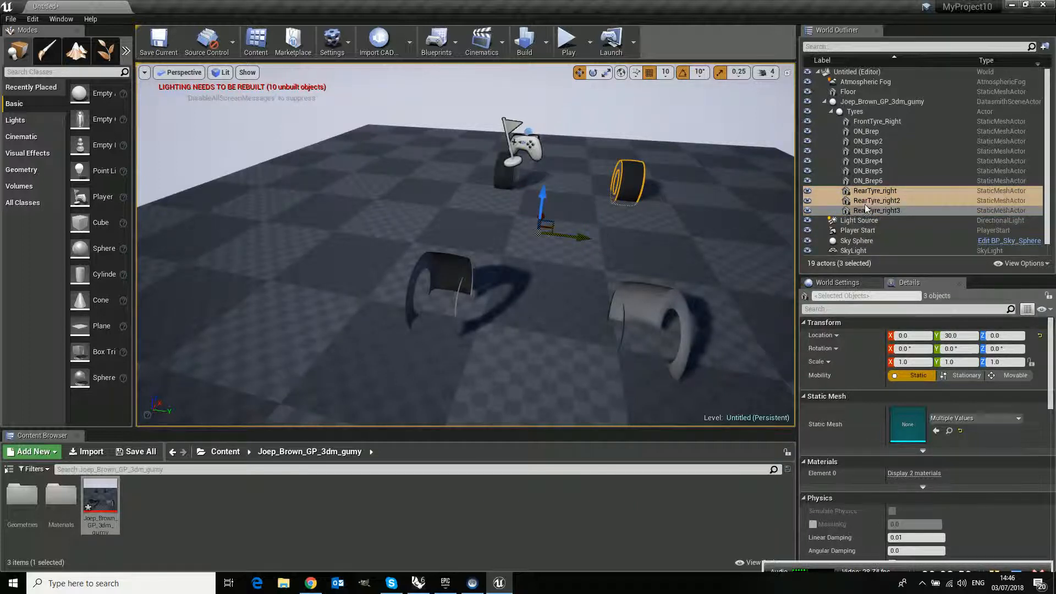
pyautogui.click(687, 231)
# - Separate the rear right tyre's parts by moving RearTyre_right2 to Y 130 and RearTyre_right along the positive Y axis
pyautogui.click(640, 193)
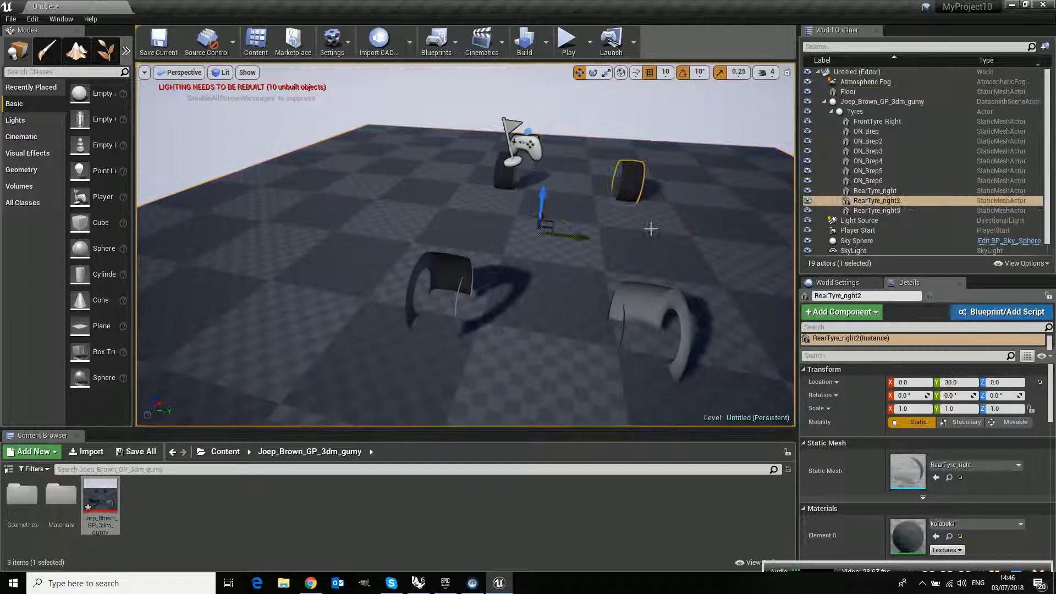
pyautogui.moveTo(565, 238); pyautogui.dragTo(611, 204)
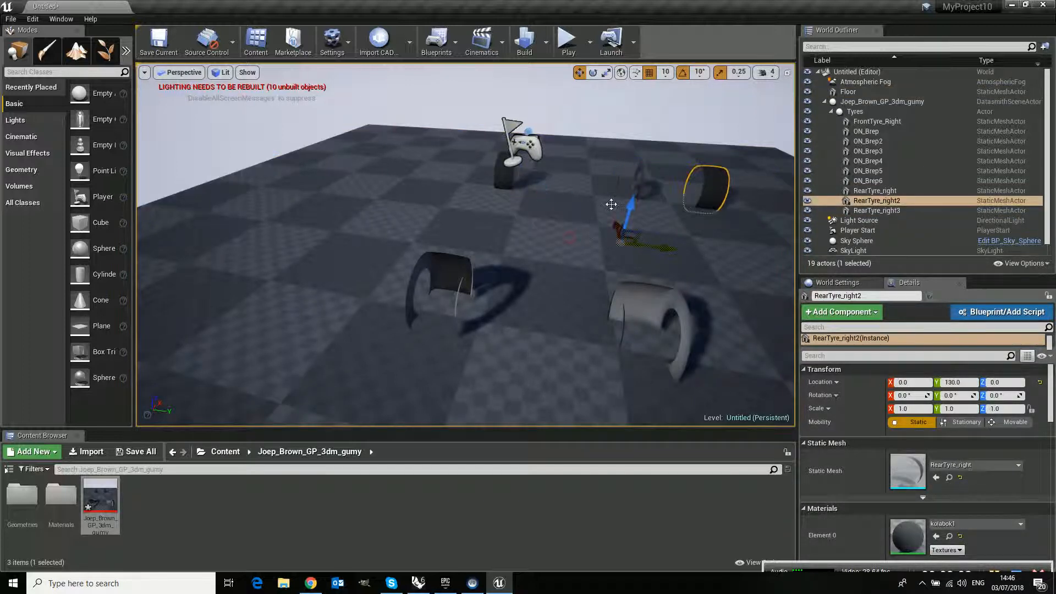
pyautogui.click(641, 183)
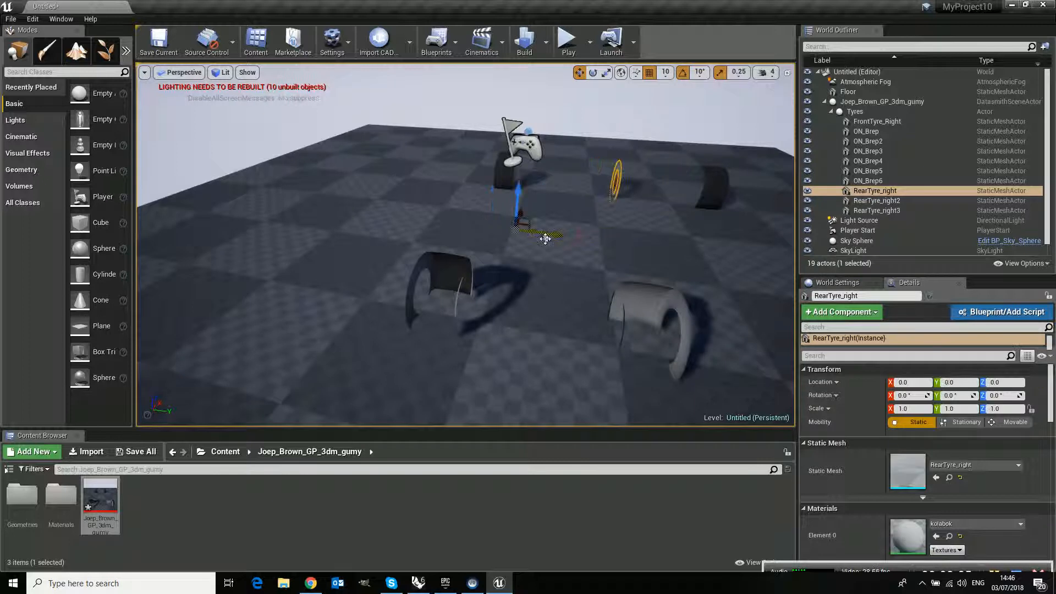
pyautogui.moveTo(545, 238); pyautogui.dragTo(589, 236)
# - Move the joined FrontTyre_Right mesh along the Y axis to -20
pyautogui.click(652, 297)
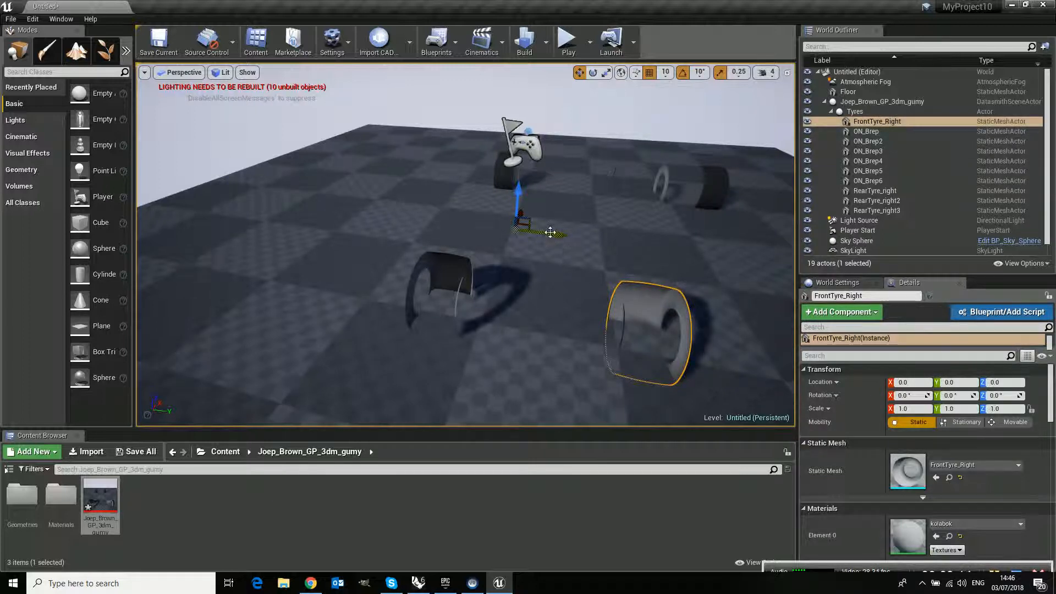
pyautogui.moveTo(550, 229); pyautogui.dragTo(498, 218)
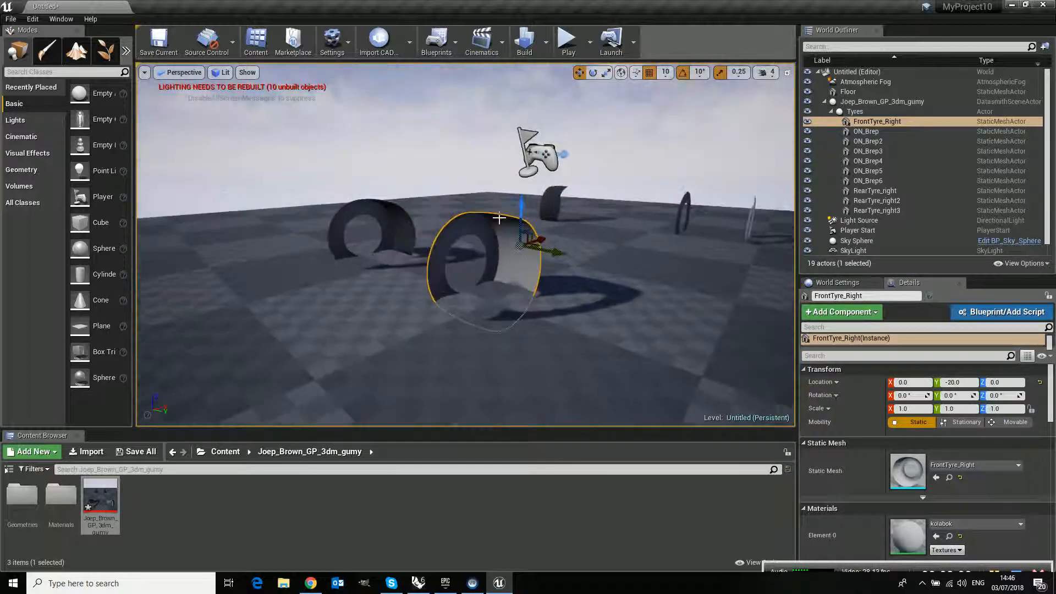